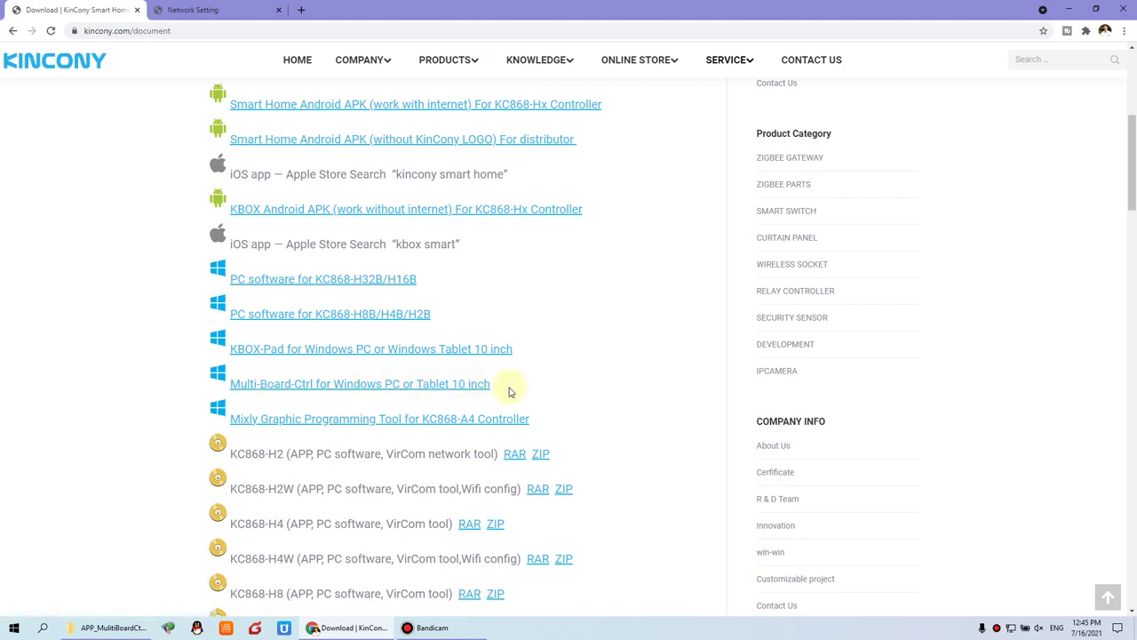
- Highlight the 'Multi-Board-Ctrl for Windows PC or Tablet 10 inch' download link on the KinCony page
{"action": "left_click_drag", "start_coordinate": [510, 386], "coordinate": [233, 384]}
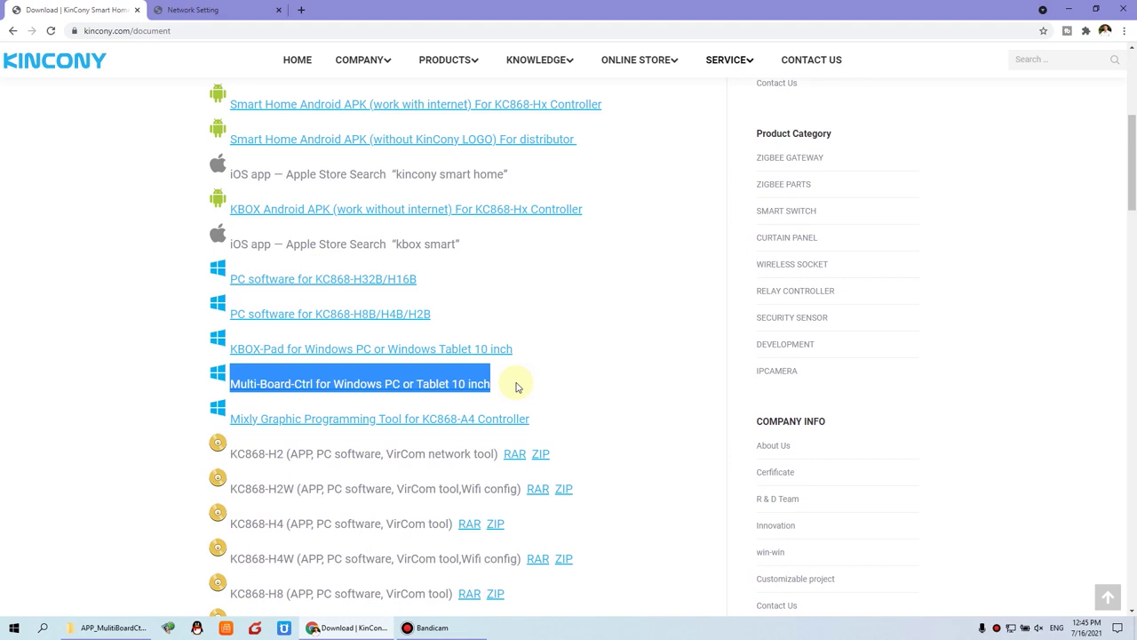
- Re-highlight the Multi-Board-Ctrl download link, then bring up the APP_MulitiBoardCtrlV1 folder
{"action": "left_click", "coordinate": [518, 386]}
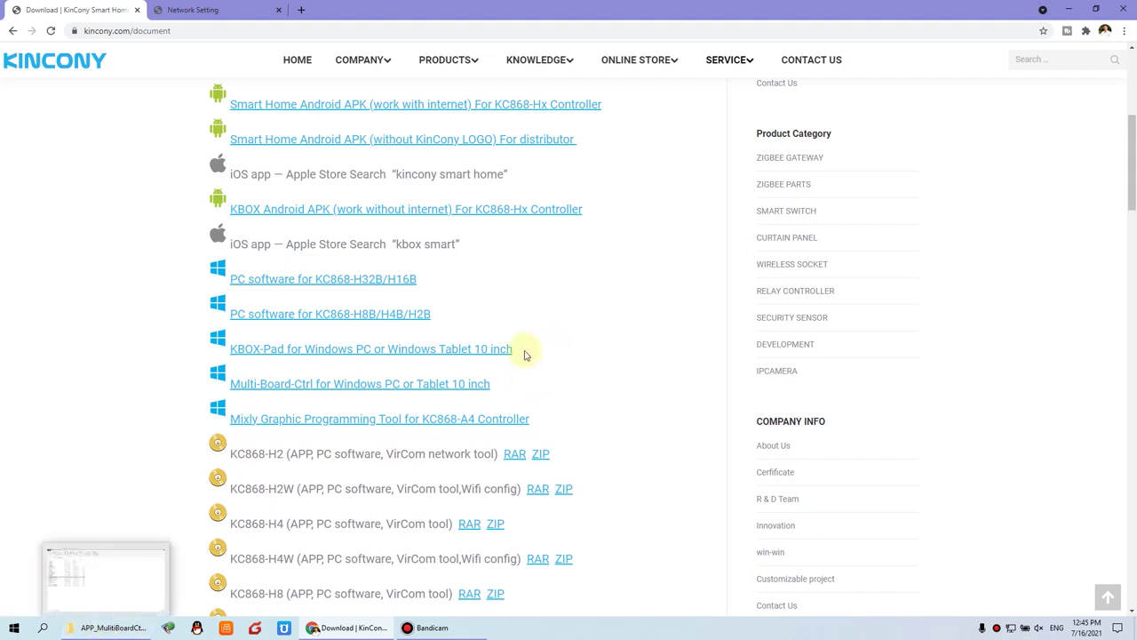
{"action": "scroll", "coordinate": [506, 363], "scroll_direction": "up", "scroll_amount": 1}
{"action": "scroll", "coordinate": [193, 124], "scroll_direction": "up", "scroll_amount": 4}
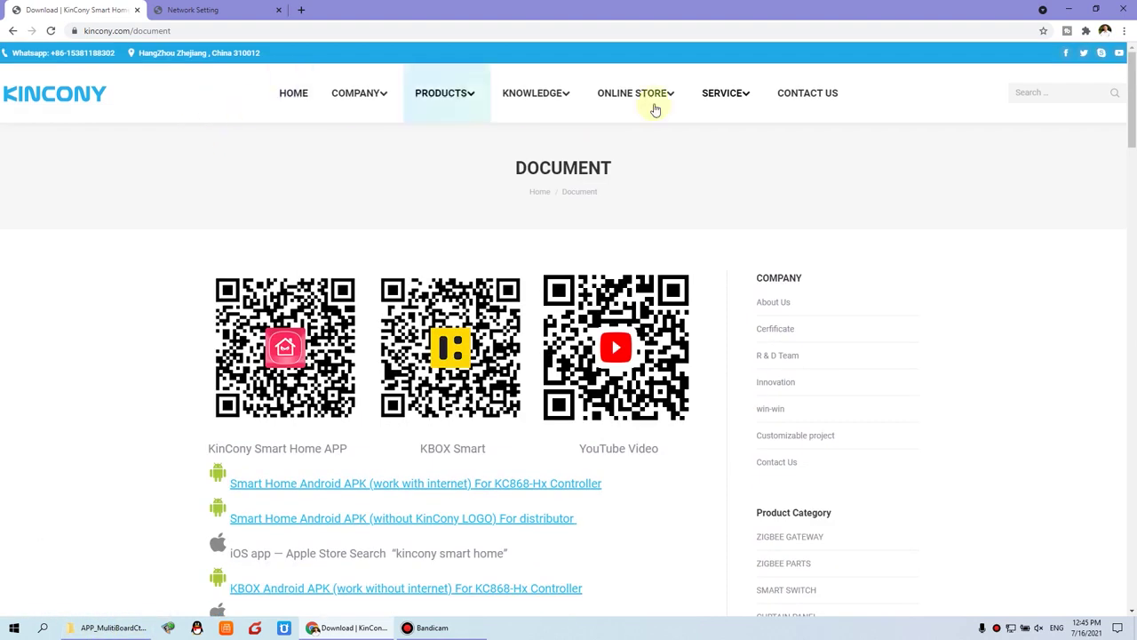
{"action": "mouse_move", "coordinate": [729, 101]}
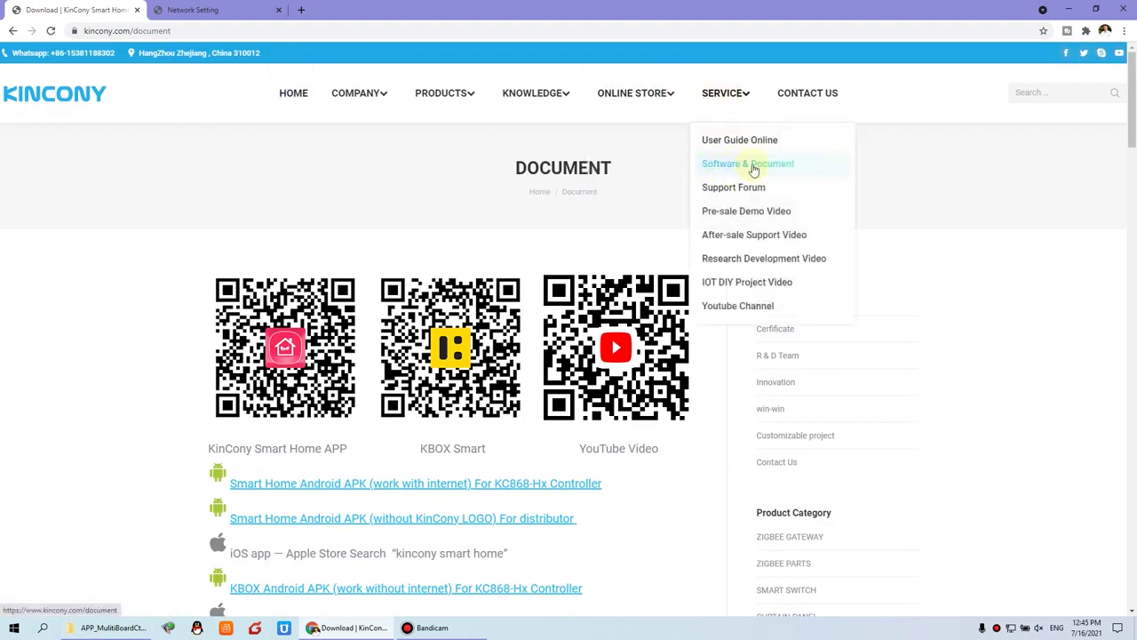
{"action": "scroll", "coordinate": [541, 406], "scroll_direction": "down", "scroll_amount": 4}
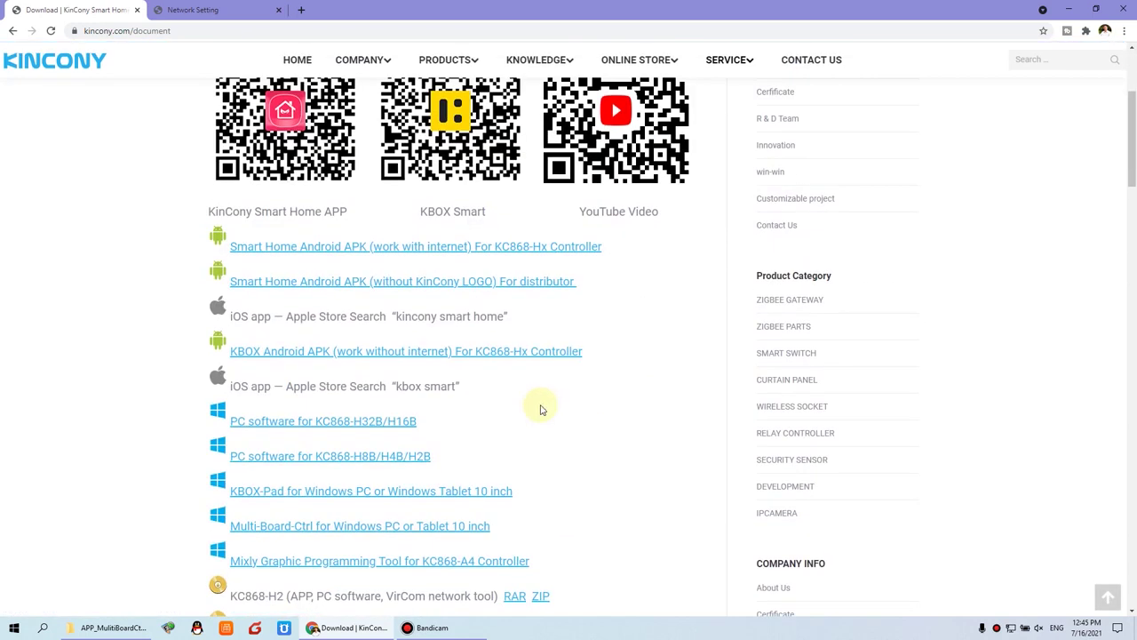
{"action": "left_click_drag", "start_coordinate": [484, 406], "coordinate": [229, 406]}
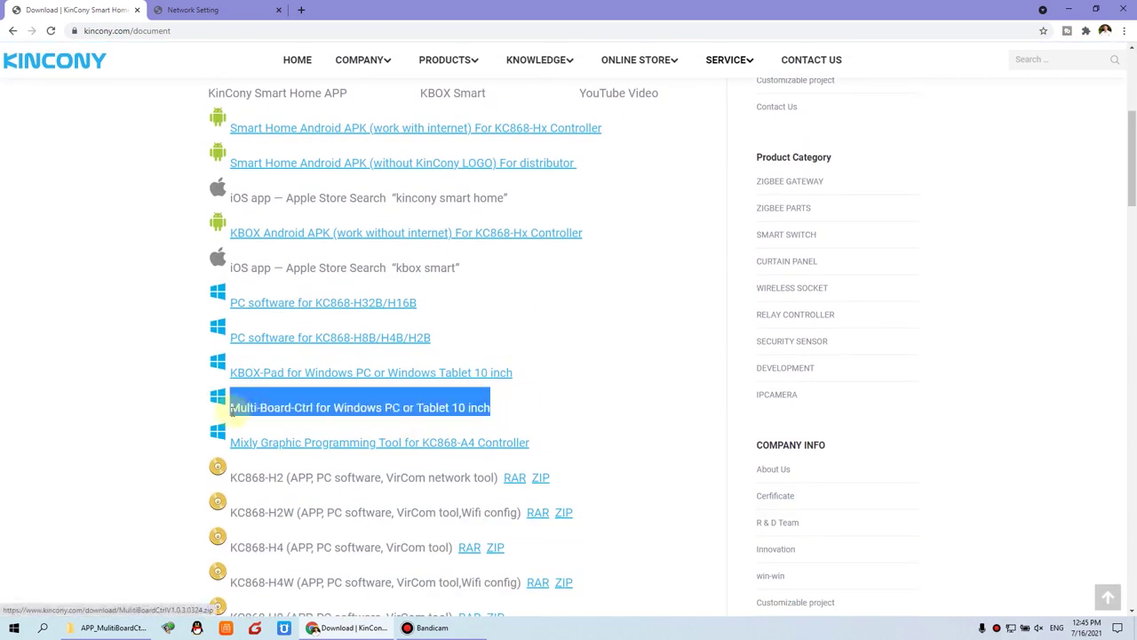
{"action": "left_click", "coordinate": [110, 627]}
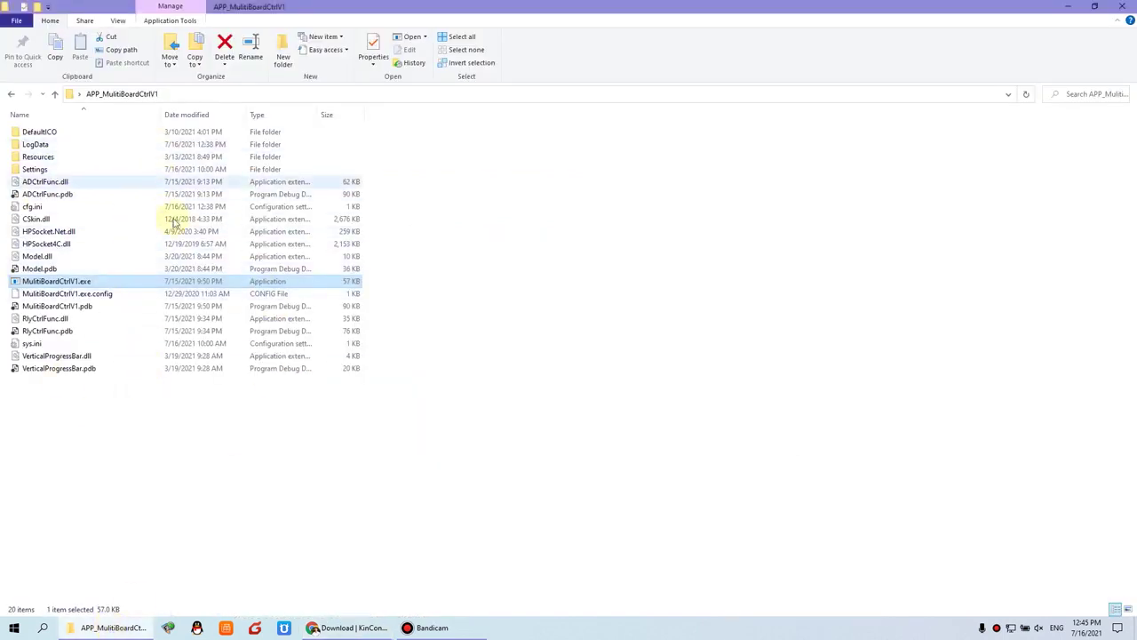
- Launch MulitiBoardCtrlV1.exe and reposition its window showing board 192.168.1.127:4196
{"action": "double_click", "coordinate": [126, 285]}
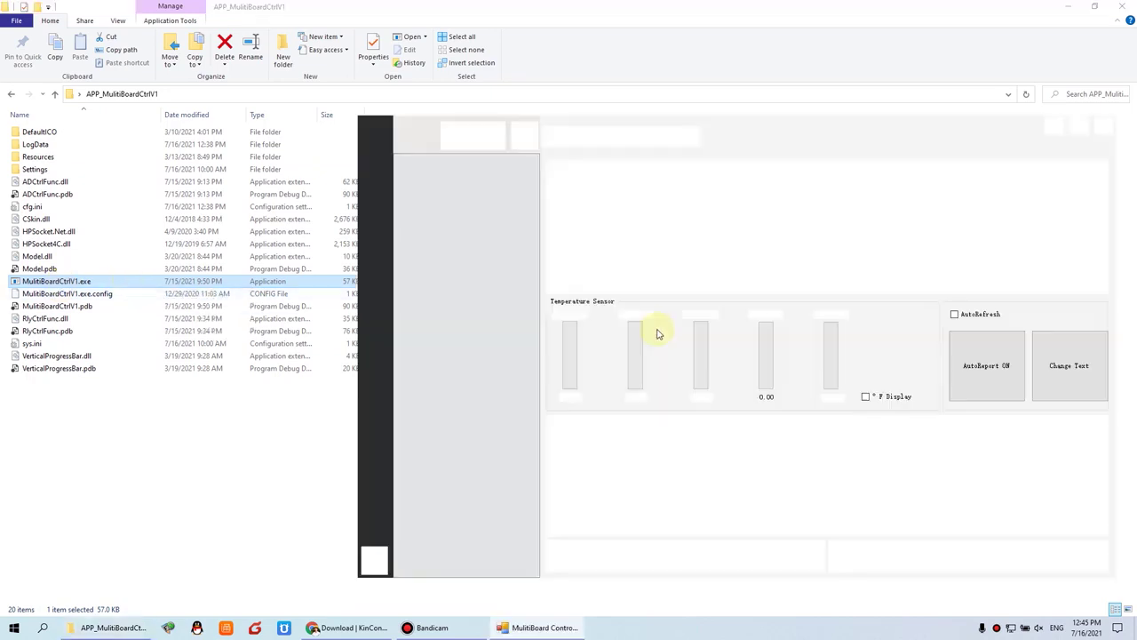
{"action": "mouse_move", "coordinate": [746, 129]}
{"action": "left_mouse_down"}
{"action": "mouse_move", "coordinate": [681, 115]}
{"action": "mouse_move", "coordinate": [755, 136]}
{"action": "left_mouse_up"}
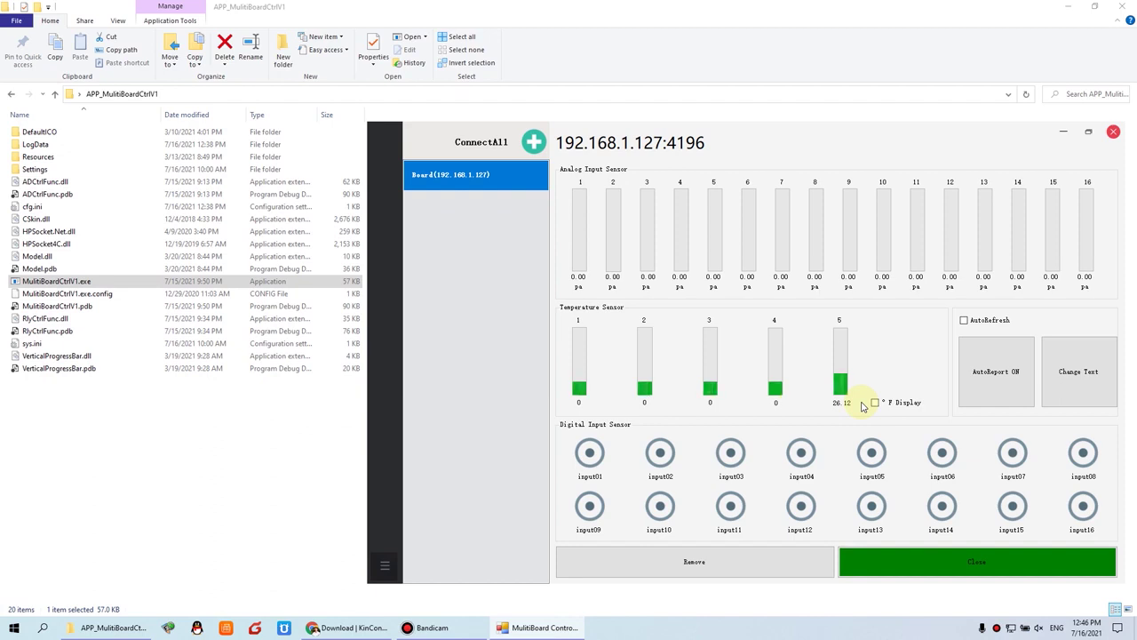
- Confirm port 4196 on the board's Network Setting page, then return to MulitiBoard Control
{"action": "left_click", "coordinate": [346, 627]}
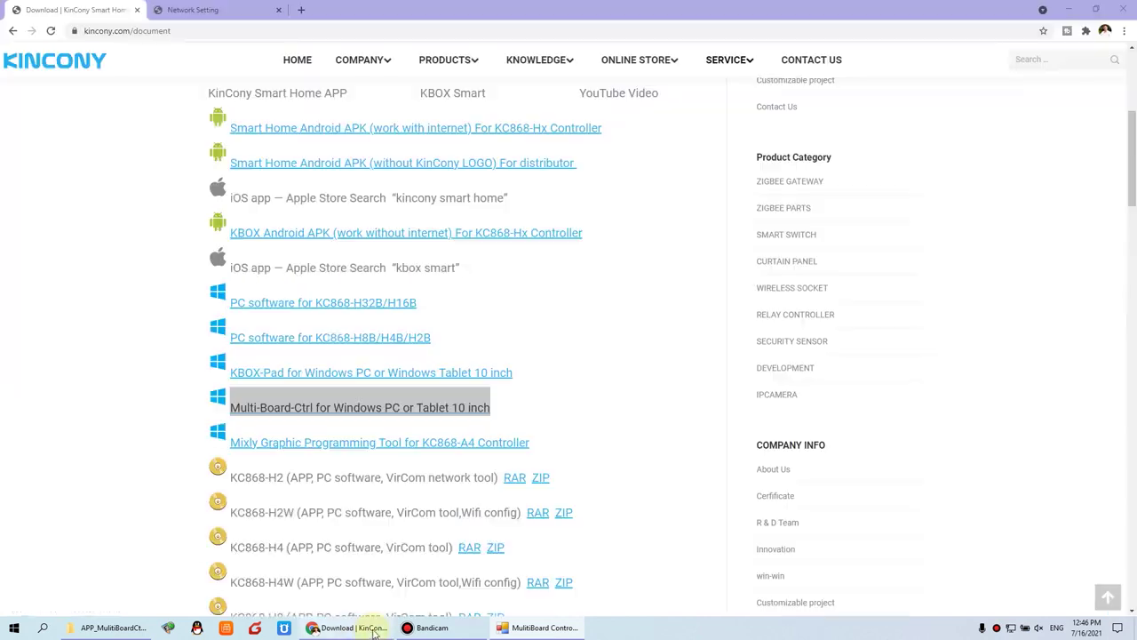
{"action": "left_click", "coordinate": [214, 10]}
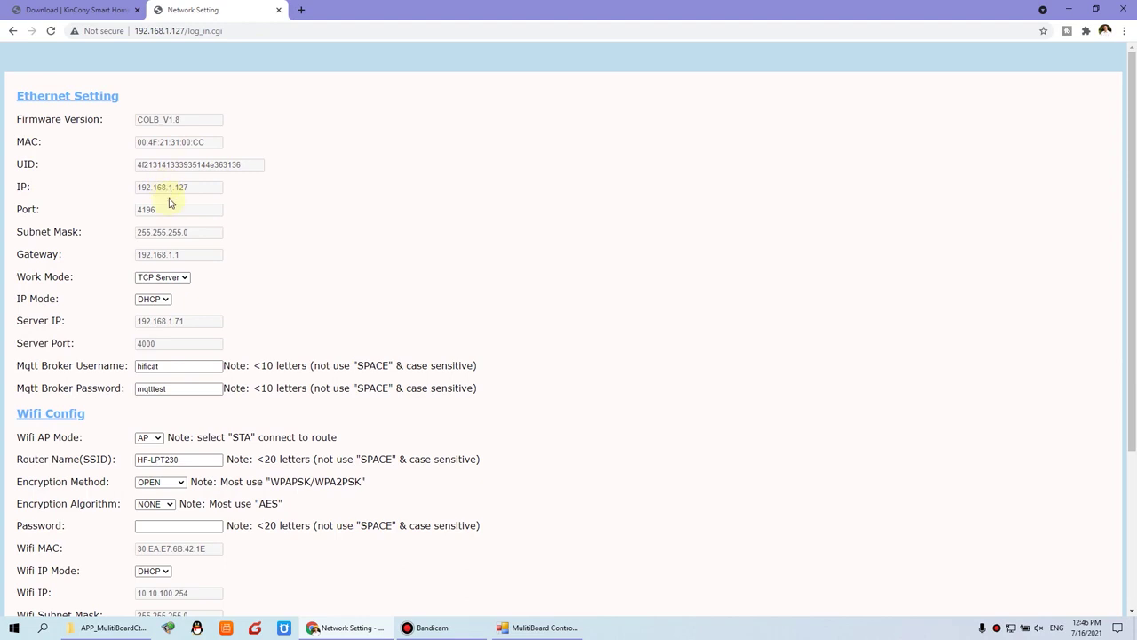
{"action": "left_click_drag", "start_coordinate": [157, 212], "coordinate": [122, 216]}
{"action": "left_click", "coordinate": [537, 627]}
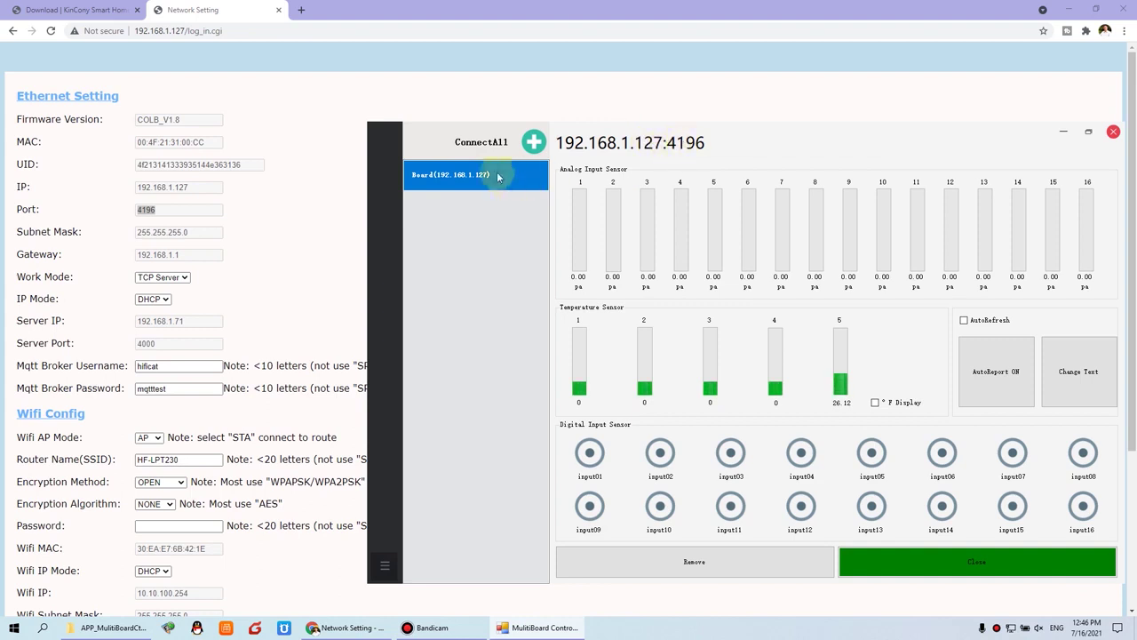
{"action": "left_click", "coordinate": [534, 144]}
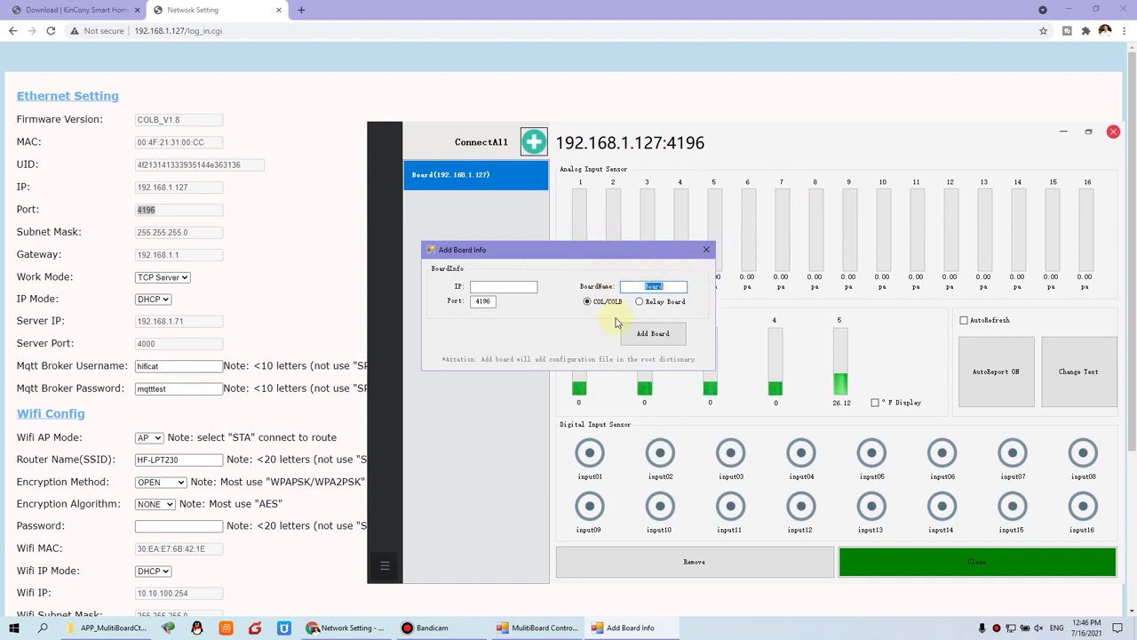
{"action": "left_click", "coordinate": [706, 250]}
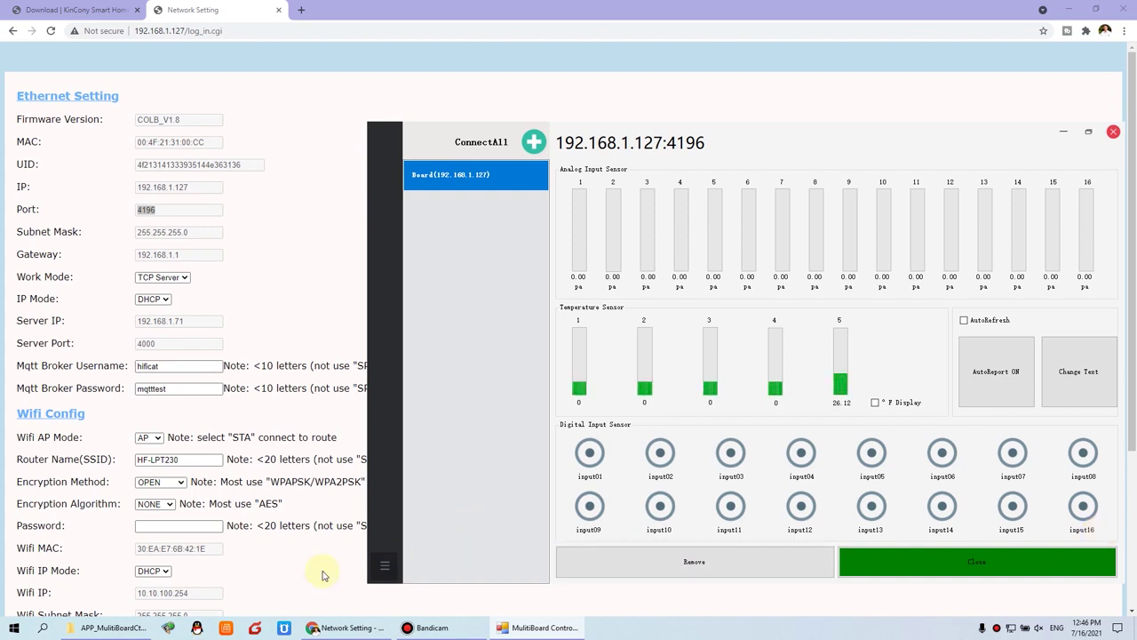
- Check that the LogData folder is still empty, then return to the MulitiBoard Control dashboard
{"action": "left_click", "coordinate": [113, 627]}
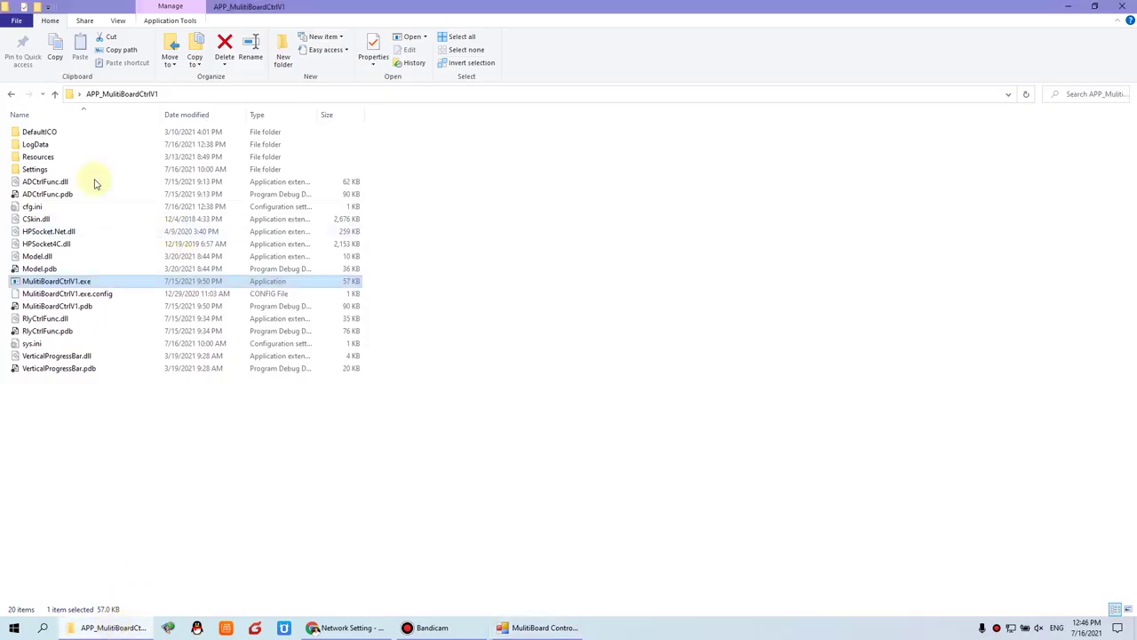
{"action": "double_click", "coordinate": [44, 148]}
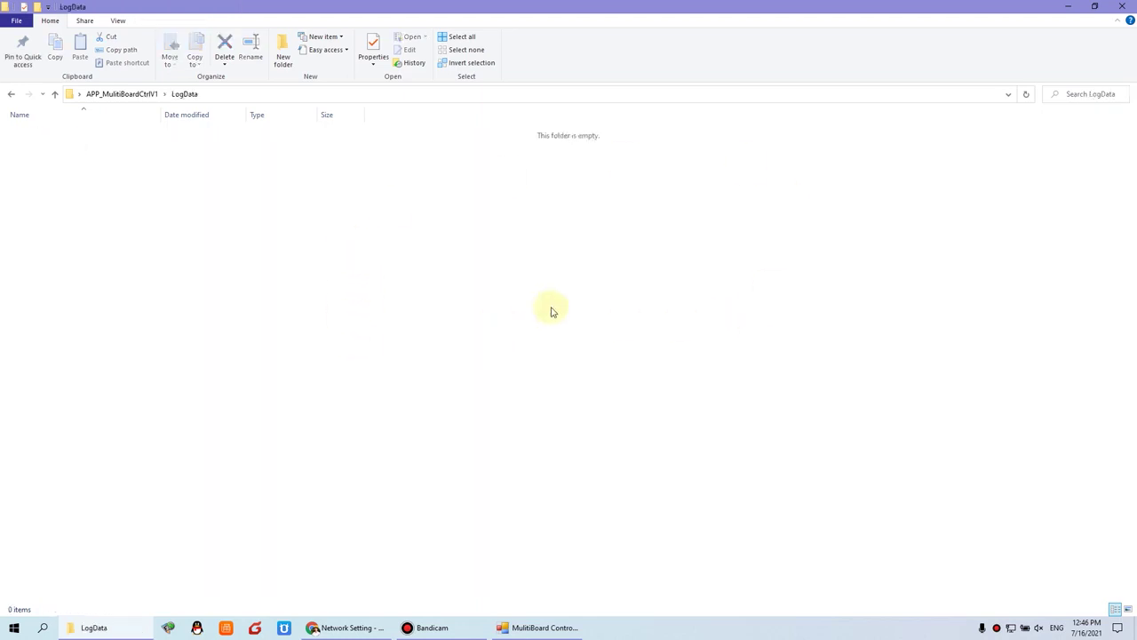
{"action": "left_click", "coordinate": [121, 96]}
{"action": "left_click", "coordinate": [542, 627]}
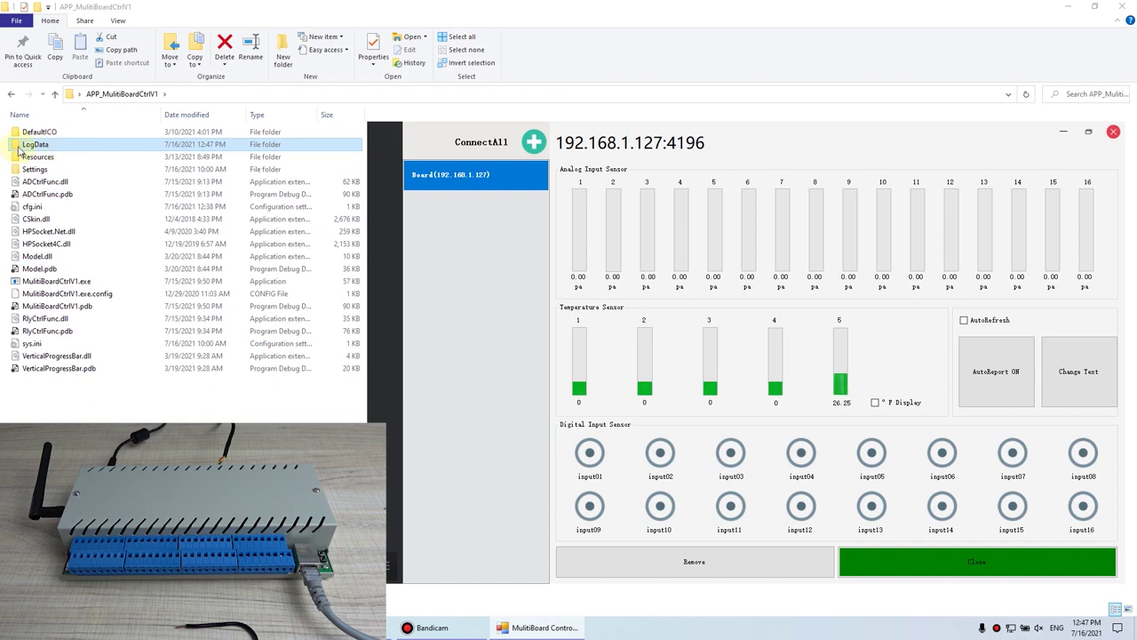
- Open LogData's 192.168.1.127 folder holding Log_2021_7_16_InputStateChange.txt
{"action": "double_click", "coordinate": [62, 147]}
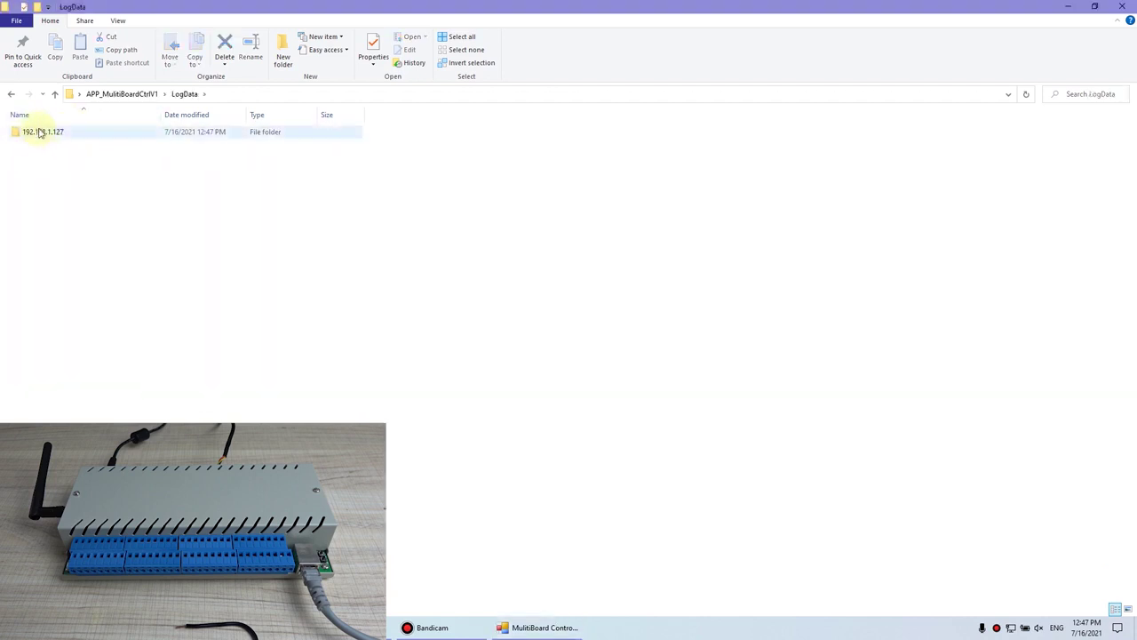
{"action": "left_click", "coordinate": [29, 134]}
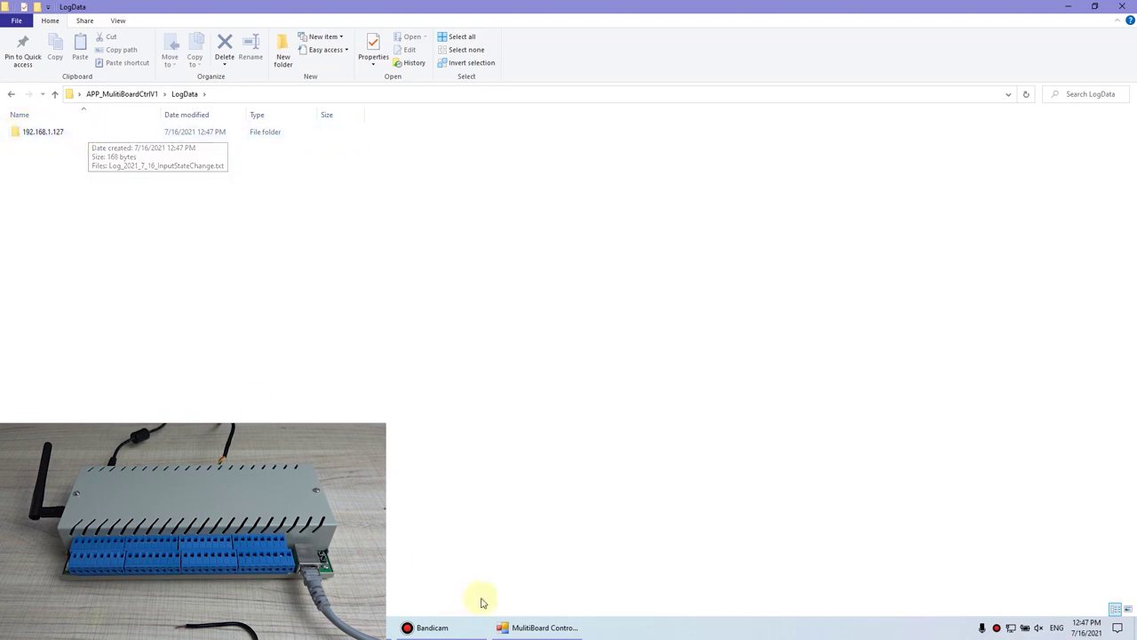
{"action": "left_click", "coordinate": [537, 627]}
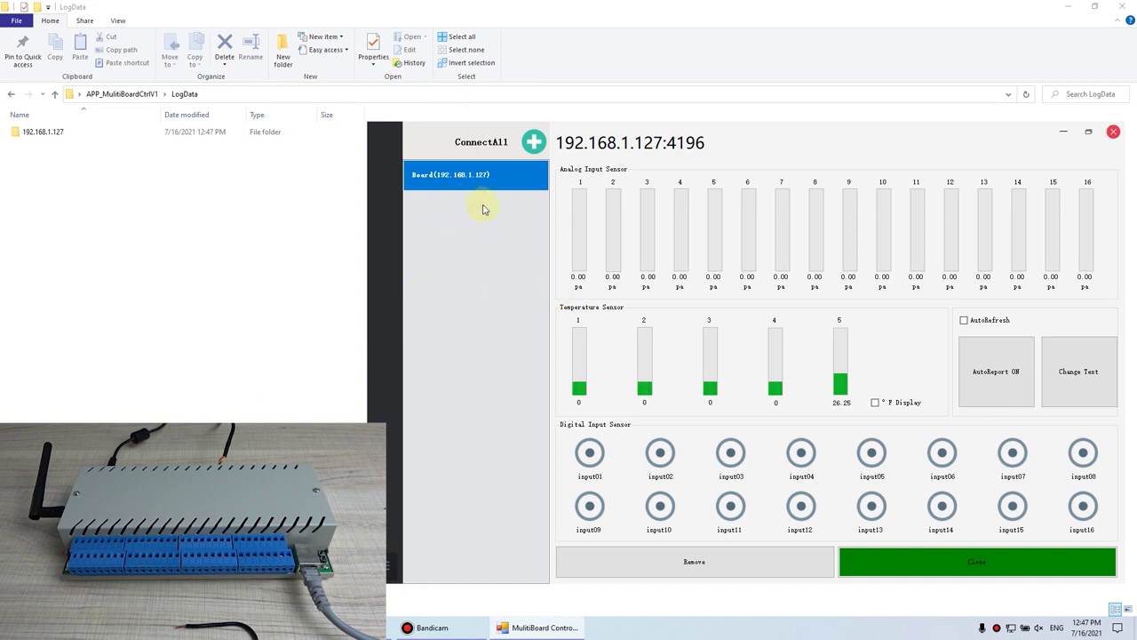
{"action": "left_click", "coordinate": [149, 203]}
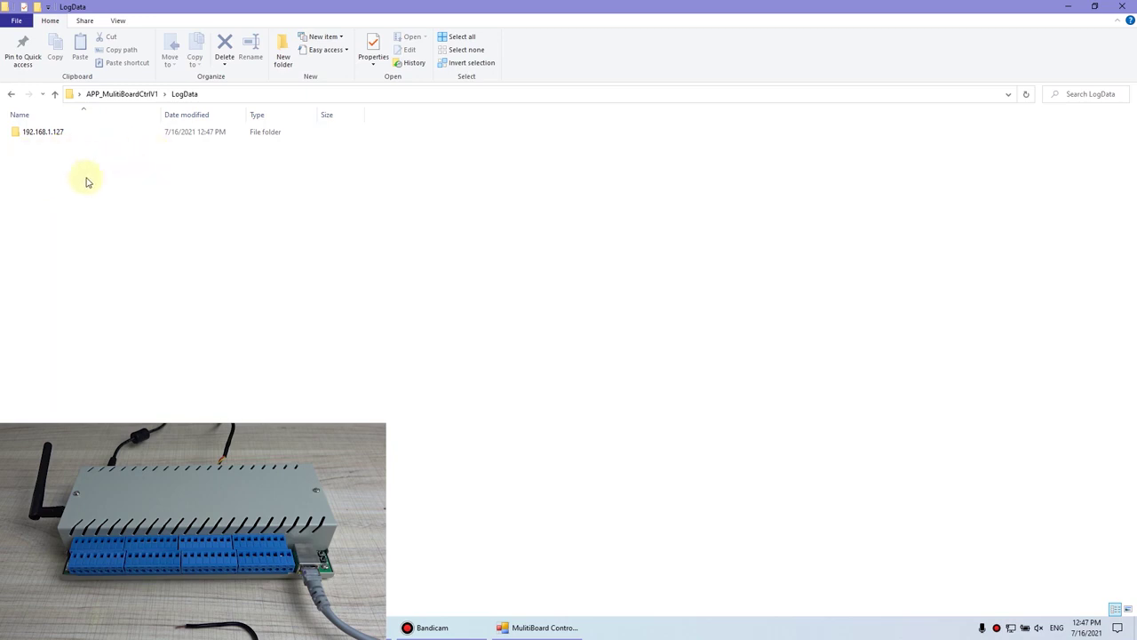
{"action": "left_click", "coordinate": [51, 135]}
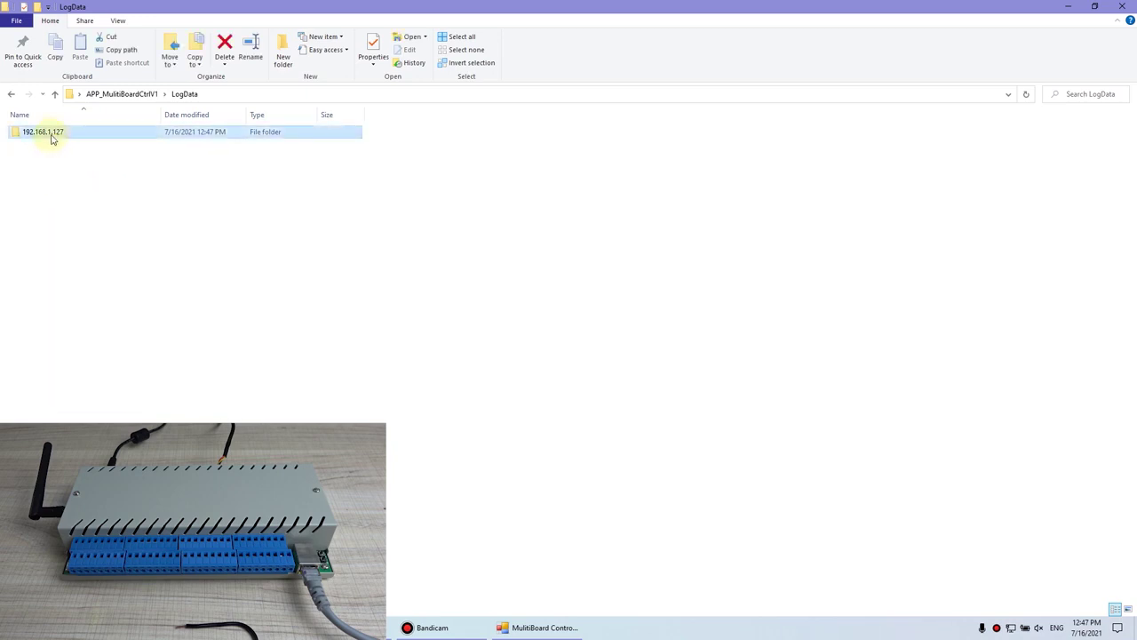
{"action": "double_click", "coordinate": [51, 135]}
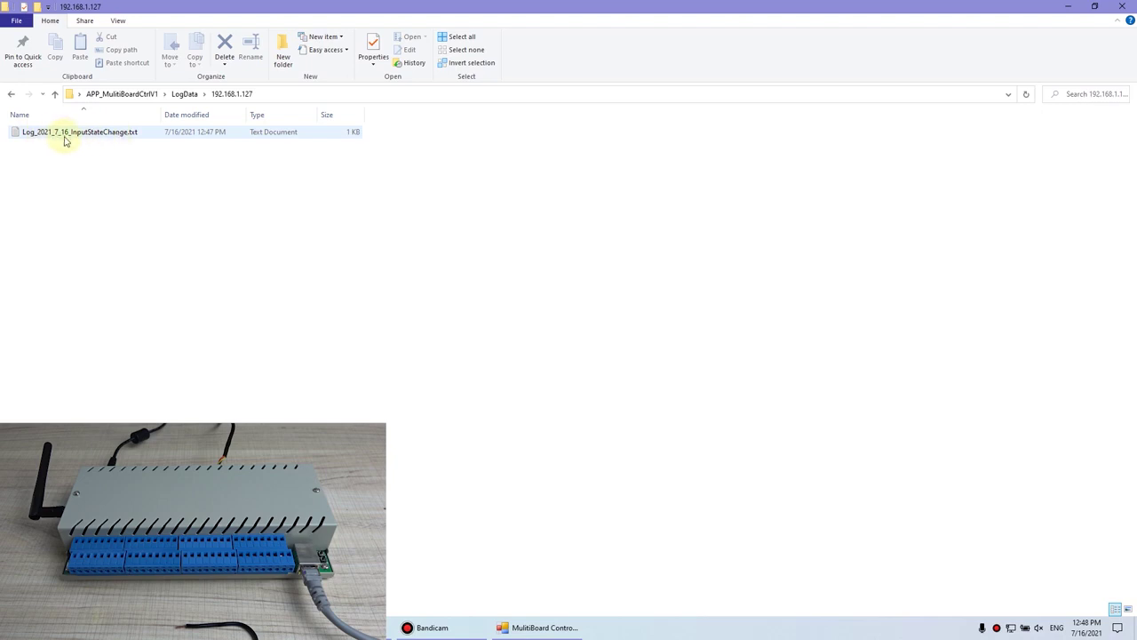
{"action": "double_click", "coordinate": [91, 132]}
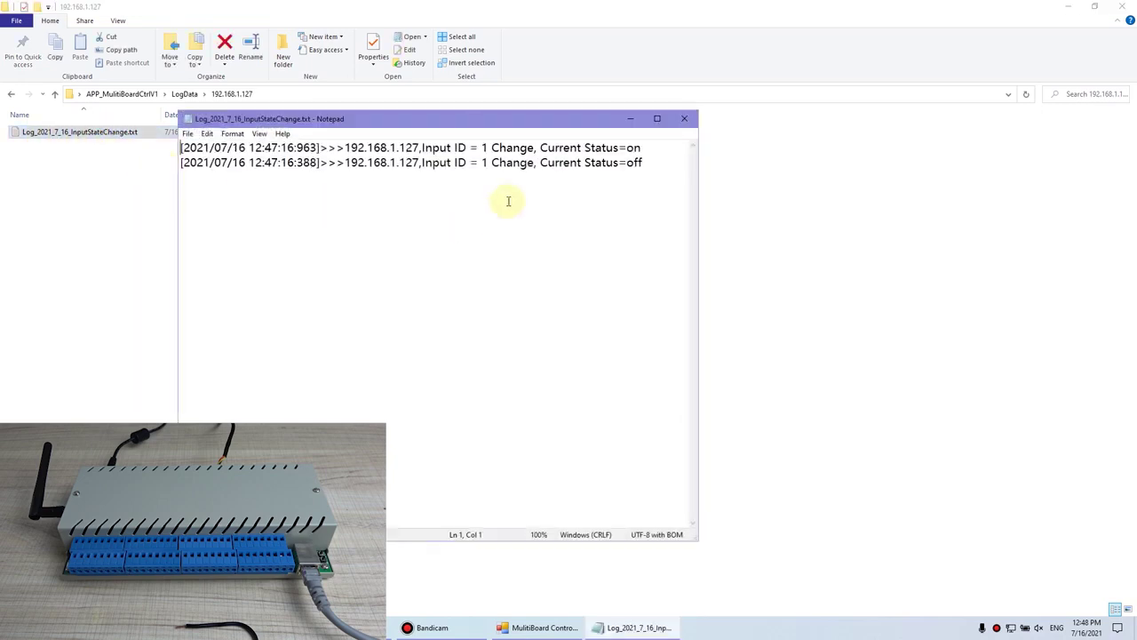
{"action": "left_click_drag", "start_coordinate": [466, 120], "coordinate": [701, 167]}
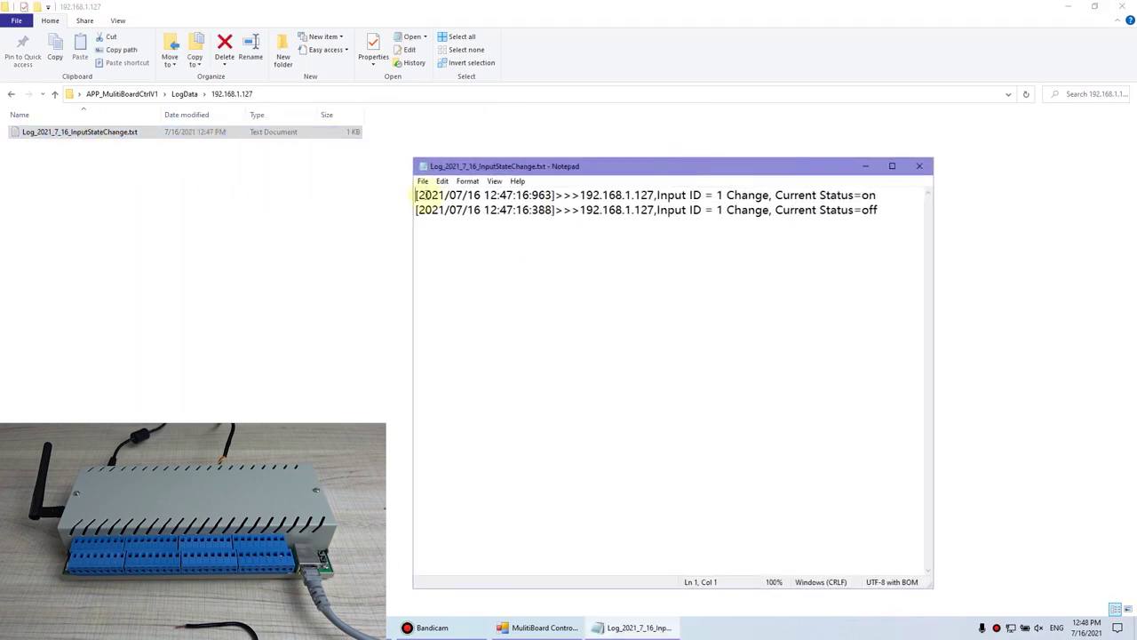
{"action": "left_click_drag", "start_coordinate": [414, 196], "coordinate": [728, 193]}
{"action": "left_click", "coordinate": [499, 195]}
{"action": "left_click", "coordinate": [702, 195]}
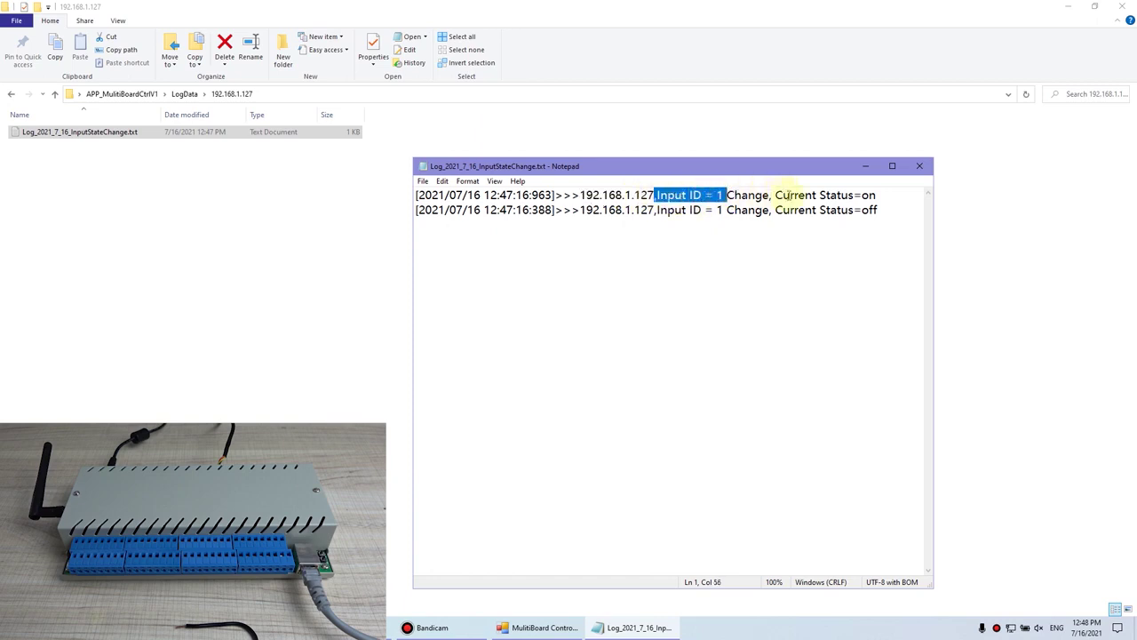
{"action": "left_click_drag", "start_coordinate": [855, 196], "coordinate": [878, 195]}
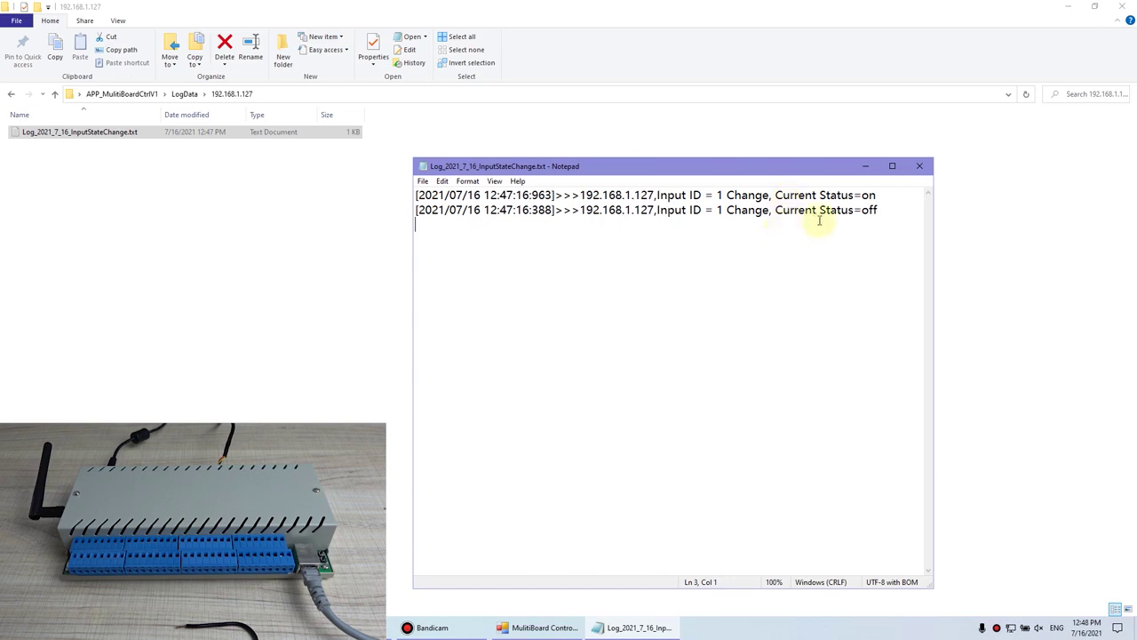
{"action": "left_click", "coordinate": [921, 169]}
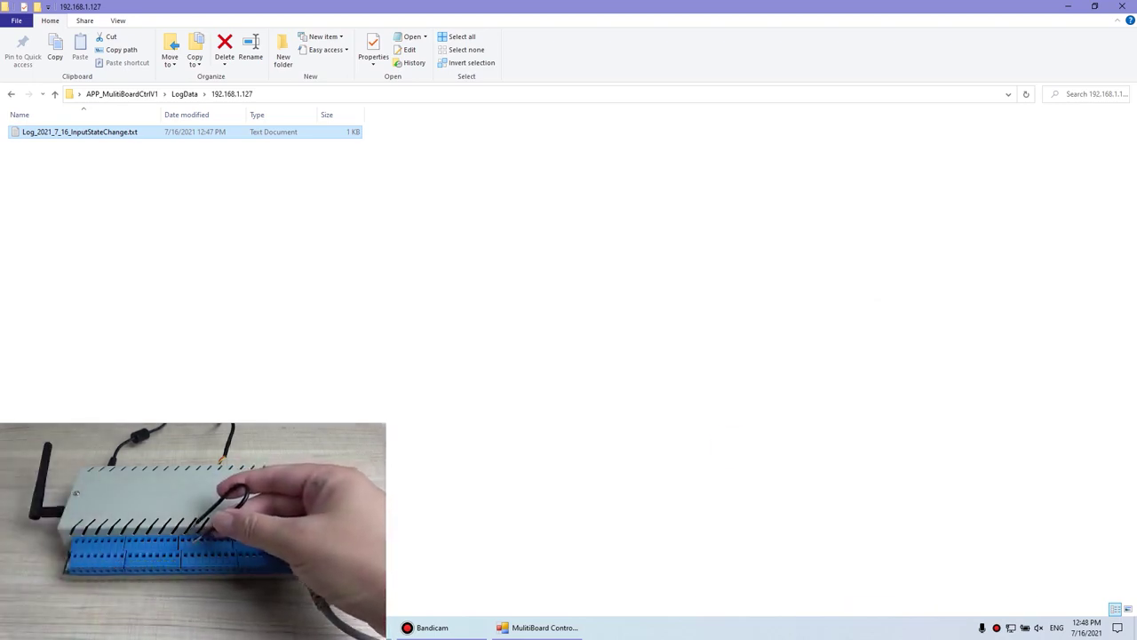
- Bring MulitiBoard Control forward so further digital input changes get logged
{"action": "left_click", "coordinate": [520, 627]}
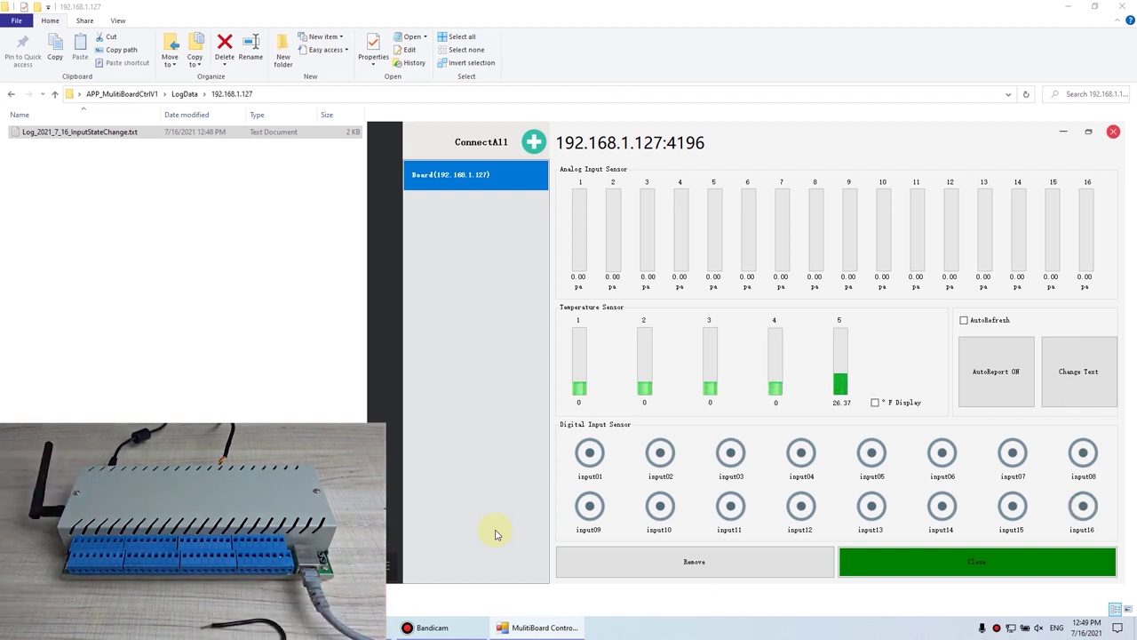
{"action": "right_click", "coordinate": [176, 168]}
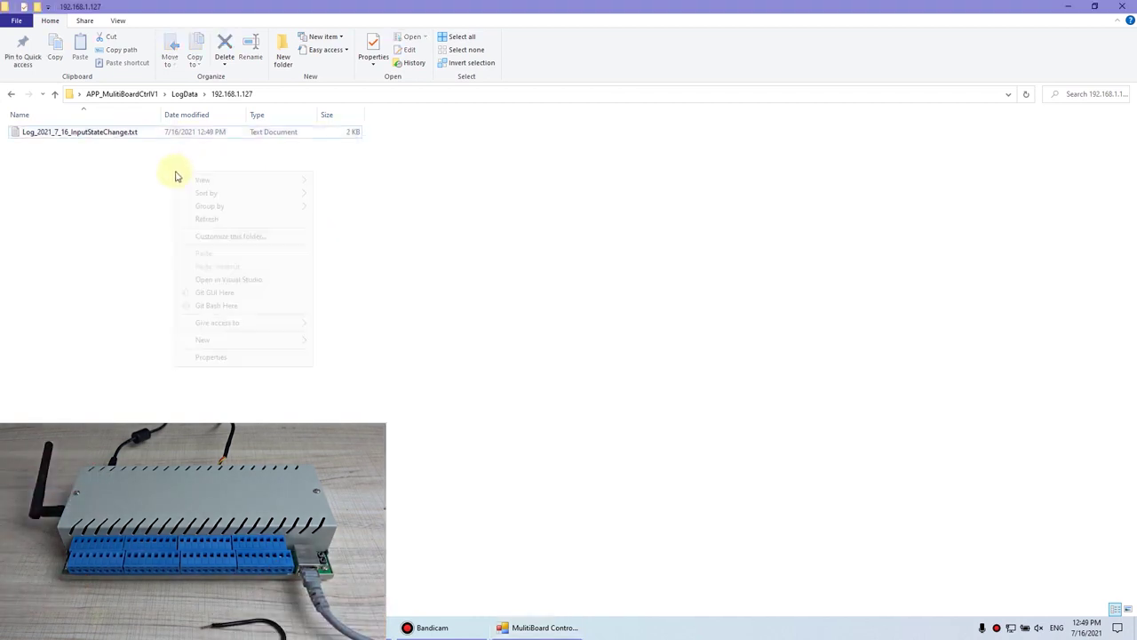
{"action": "left_click", "coordinate": [209, 219]}
{"action": "double_click", "coordinate": [92, 132]}
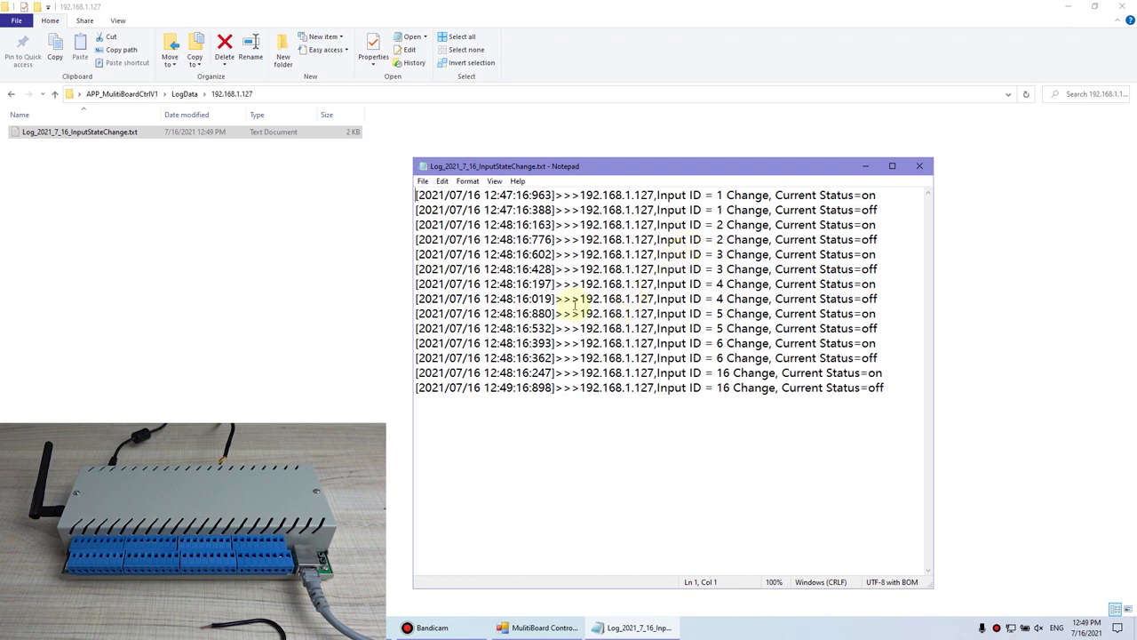
{"action": "left_click_drag", "start_coordinate": [886, 388], "coordinate": [370, 182]}
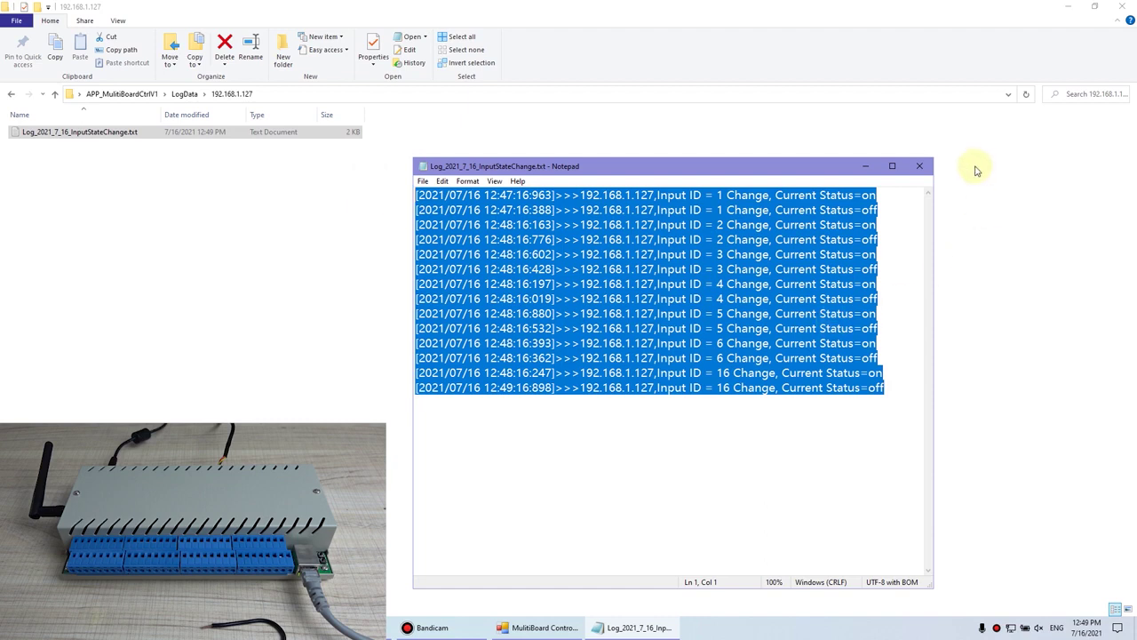
{"action": "left_click", "coordinate": [919, 166]}
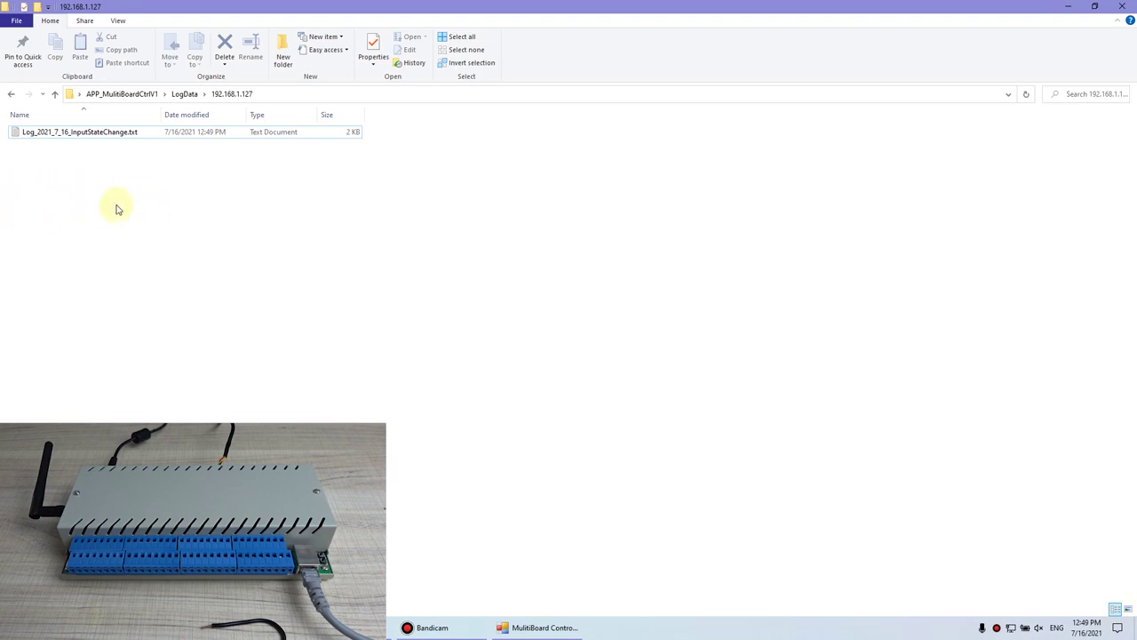
- Select the input state change log file, then go up to the LogData folder
{"action": "left_click_drag", "start_coordinate": [160, 191], "coordinate": [30, 265]}
{"action": "left_click", "coordinate": [49, 133]}
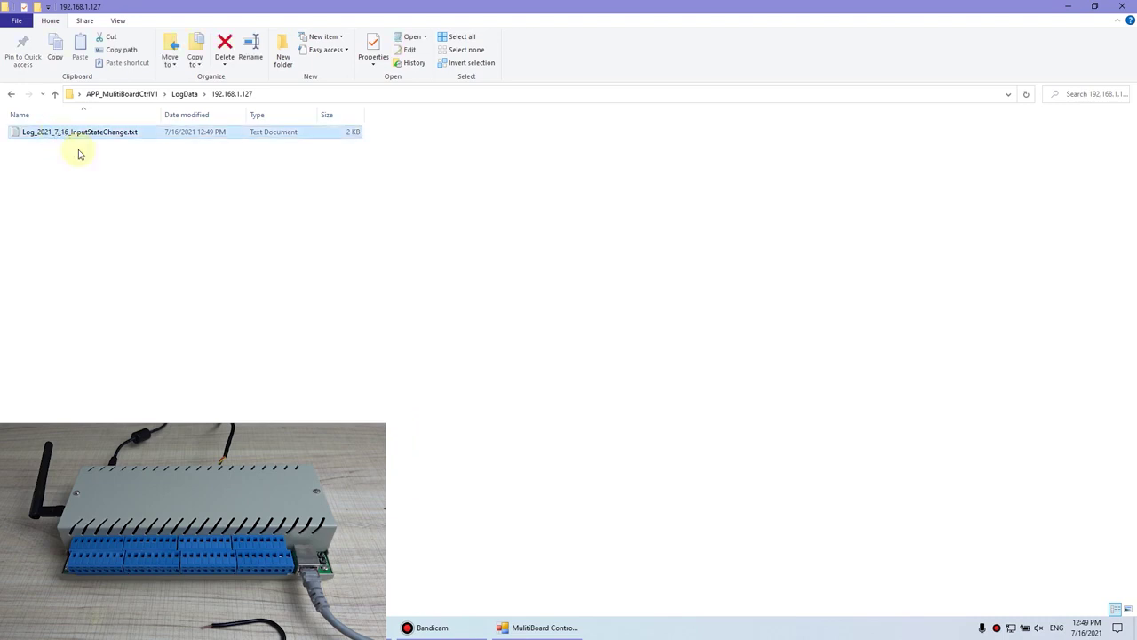
{"action": "left_click", "coordinate": [187, 94]}
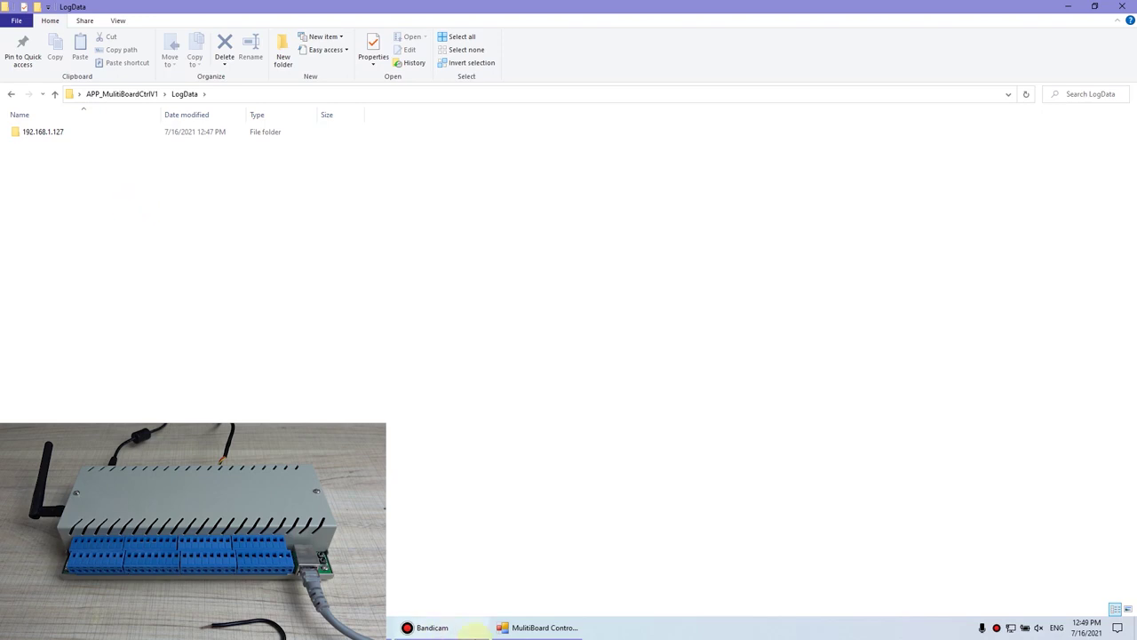
- Bring the MulitiBoard Control dashboard for 192.168.1.127:4196 back to the front
{"action": "left_click", "coordinate": [537, 627]}
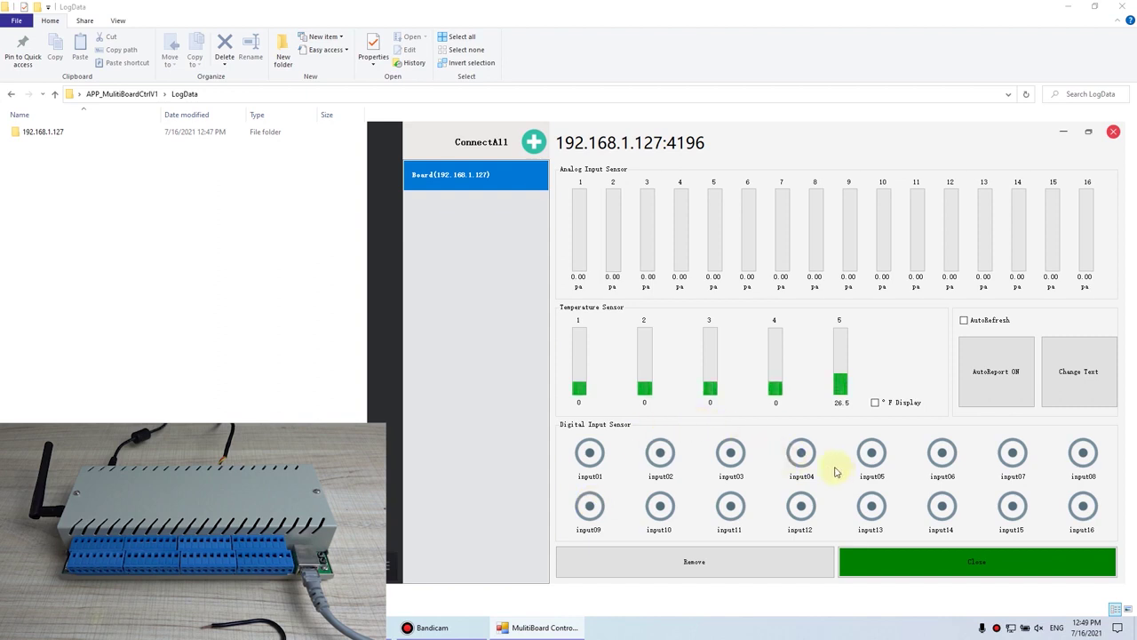